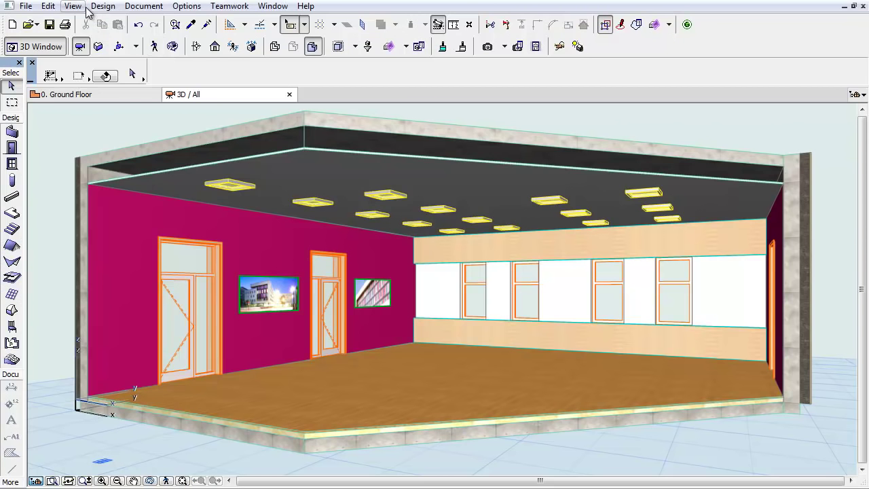
# - Open the 3D window settings and set the 3D modeling engine to Vectorial Engine in Shading mode
pyautogui.click(73, 6)
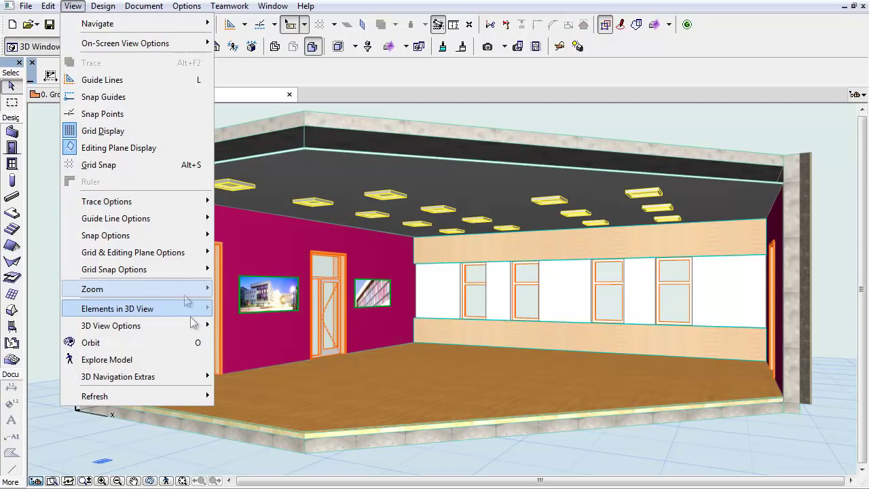
pyautogui.moveTo(195, 327)
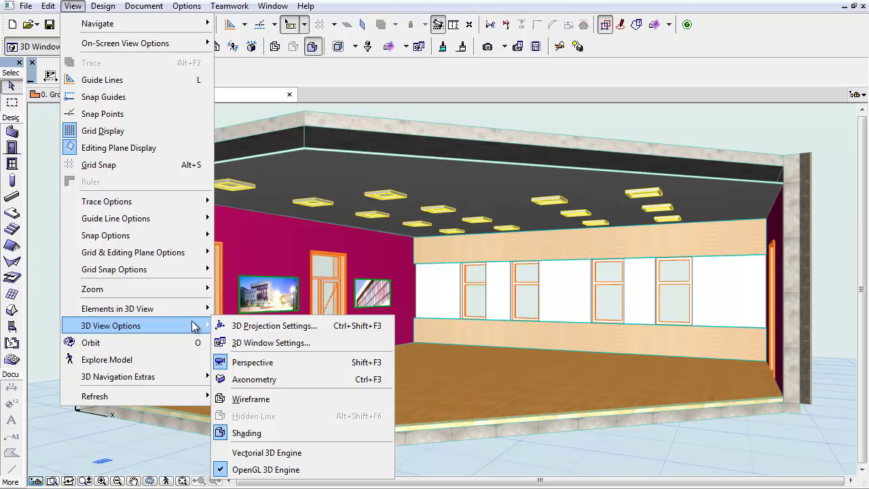
pyautogui.click(336, 343)
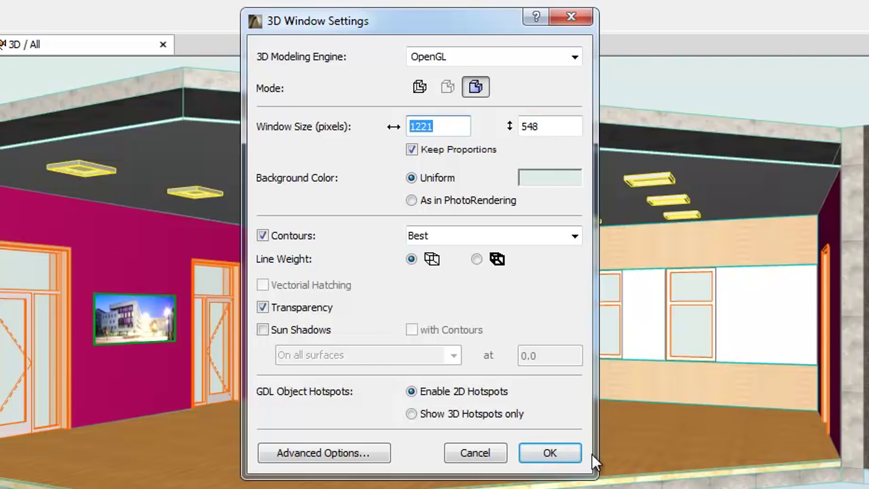
pyautogui.click(577, 59)
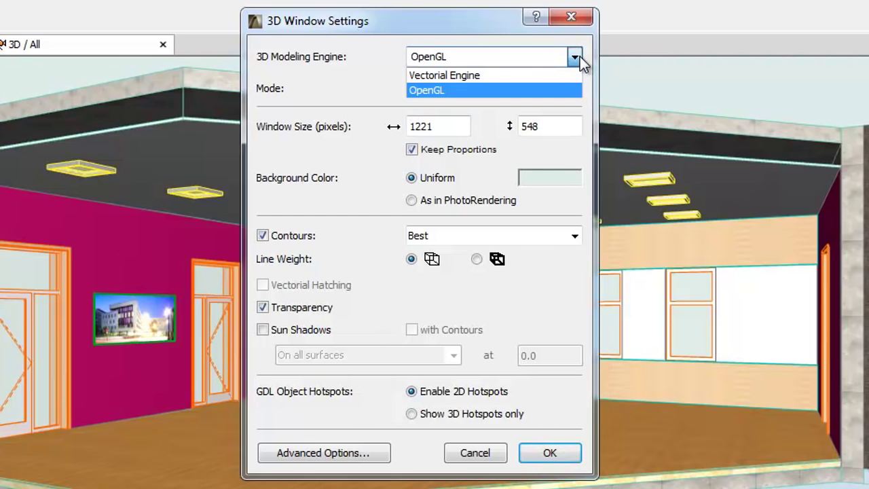
pyautogui.press('Up')
pyautogui.click(476, 89)
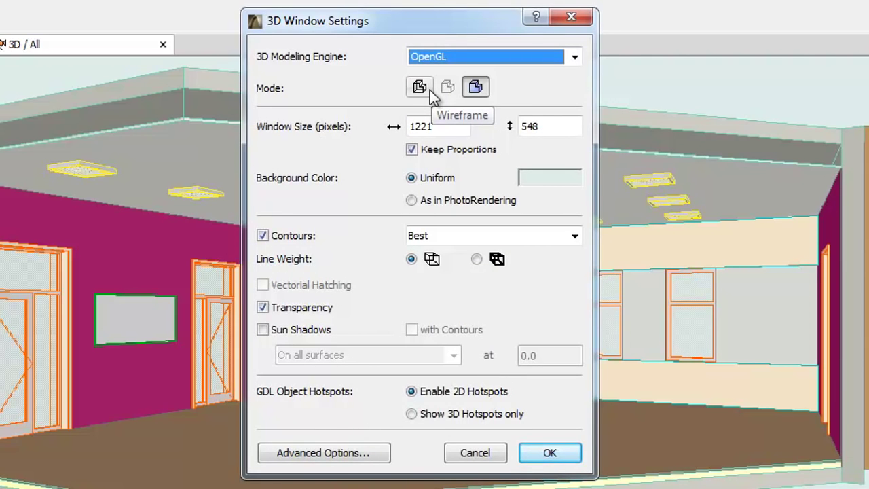
# - Try the Vectorial Engine with the Hidden Line mode, and return the 3D modeling engine to OpenGL
pyautogui.click(430, 90)
pyautogui.click(475, 87)
pyautogui.click(575, 57)
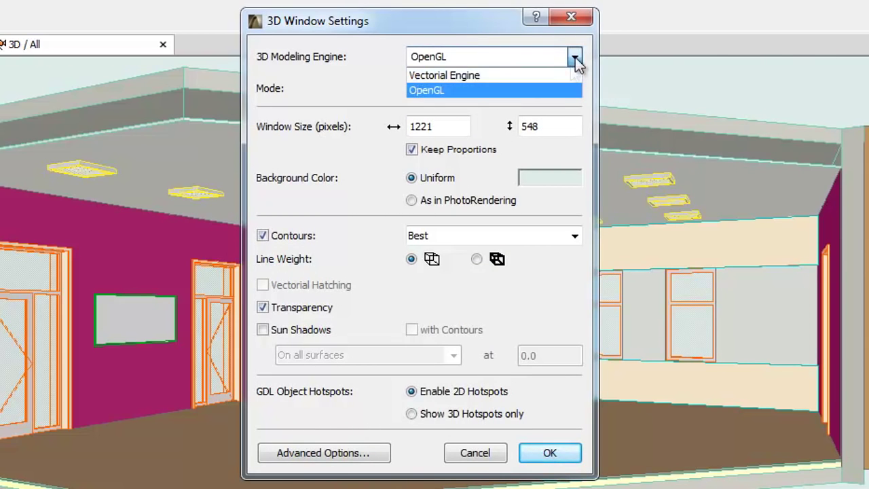
pyautogui.click(569, 72)
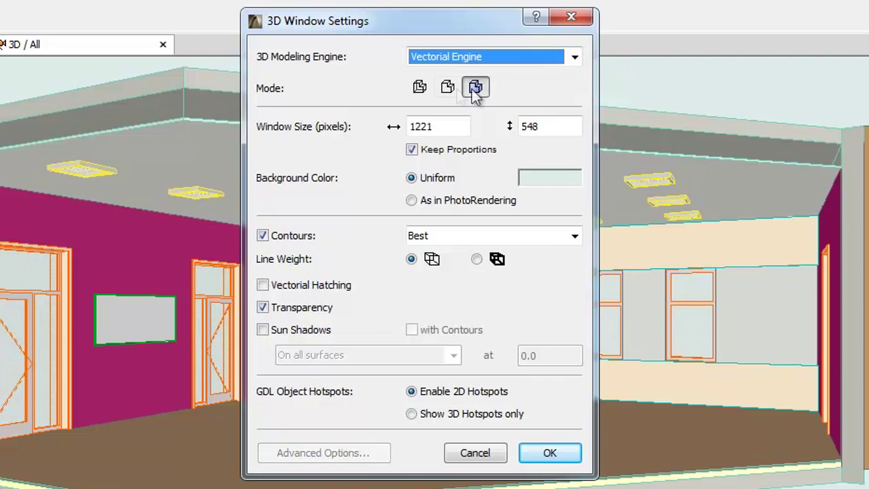
pyautogui.click(449, 88)
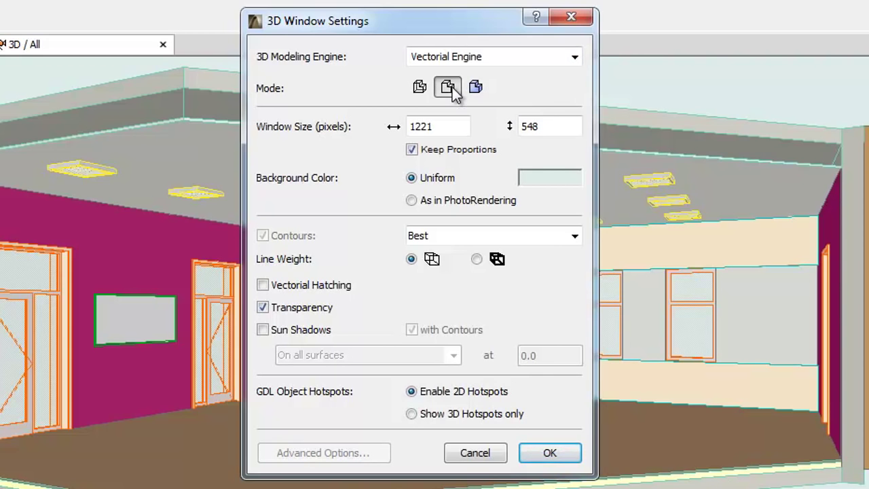
pyautogui.click(494, 59)
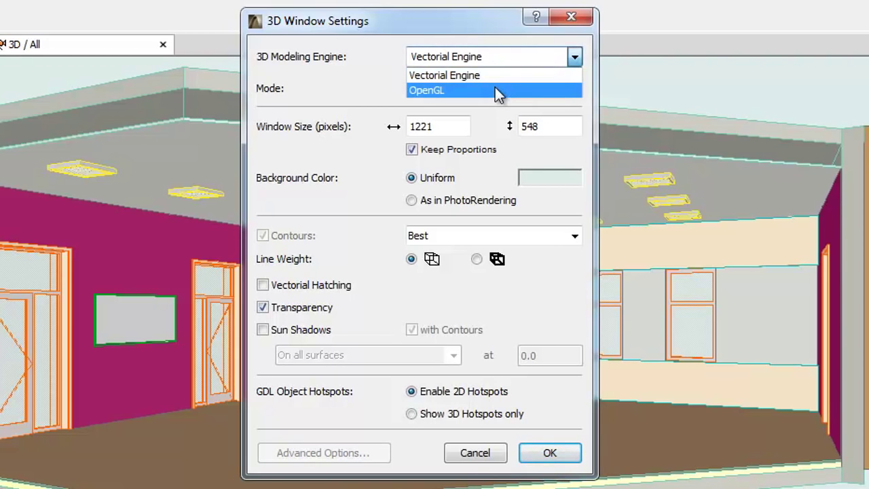
pyautogui.click(495, 87)
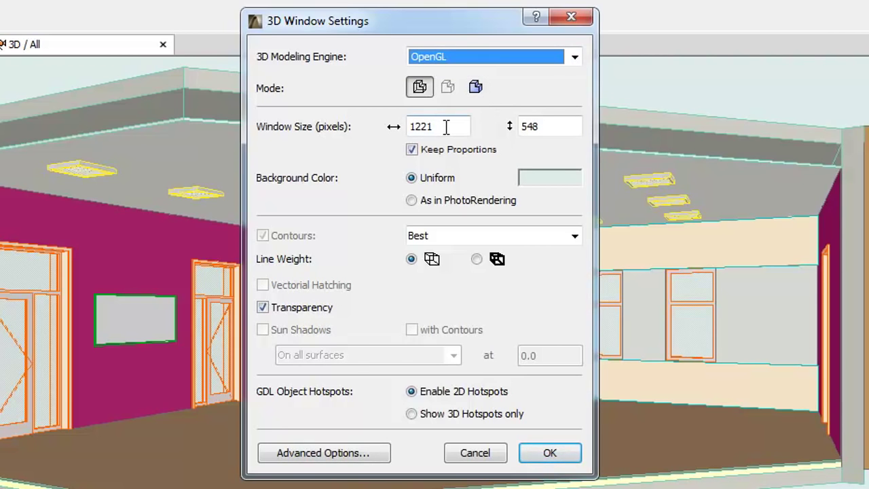
# - Set the 3D window size to 1024 by 400 pixels with proportions unlocked, re-enable Keep Proportions and apply the settings
pyautogui.moveTo(446, 127); pyautogui.dragTo(412, 127)
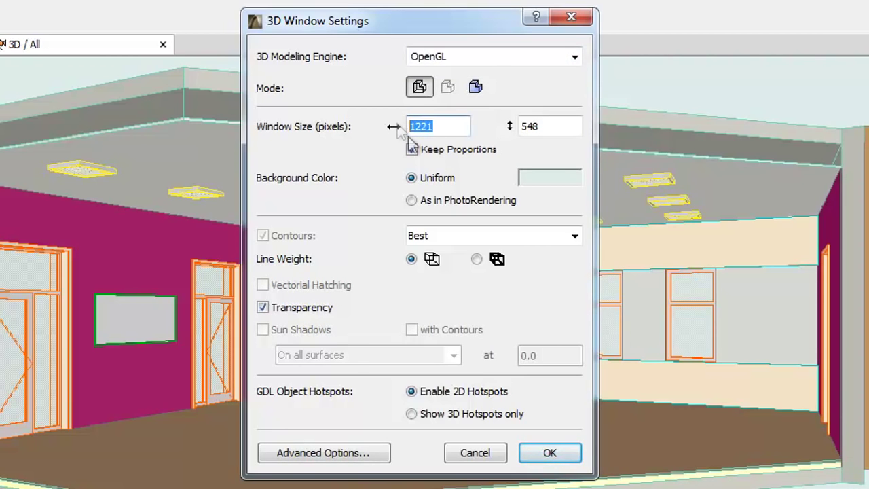
pyautogui.write('1024')
pyautogui.click(412, 150)
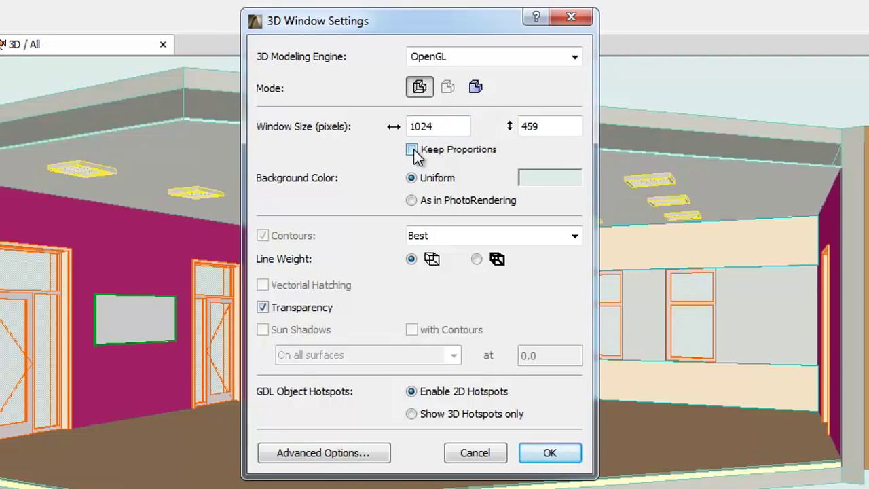
pyautogui.click(546, 126)
pyautogui.moveTo(545, 126); pyautogui.dragTo(523, 129)
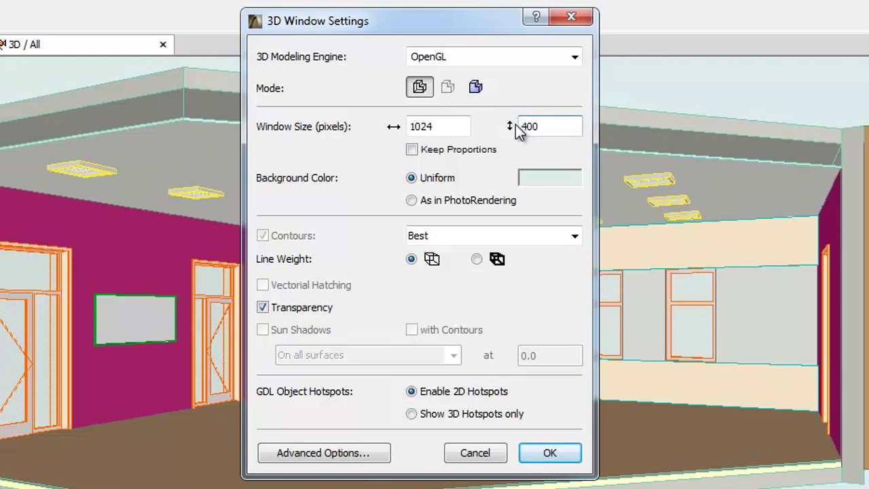
pyautogui.click(428, 152)
pyautogui.click(550, 452)
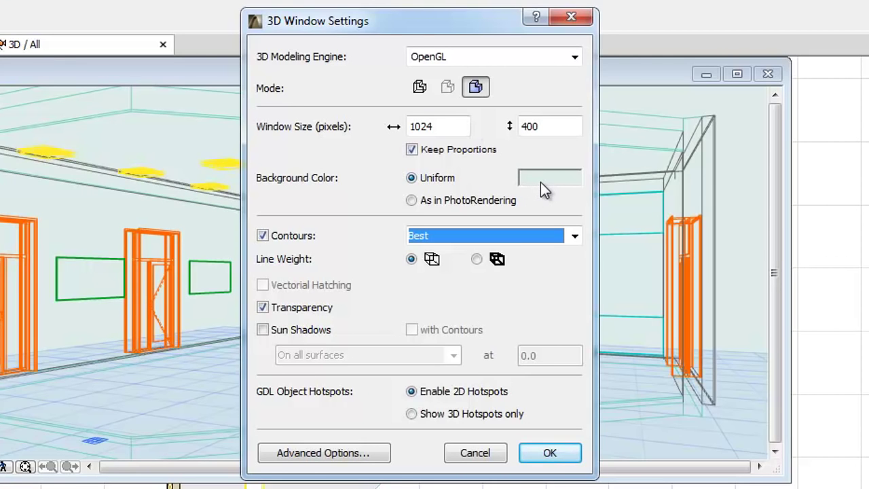
# - Set the 3D window background color to white, try the As in PhotoRendering background and return to Uniform
pyautogui.click(541, 180)
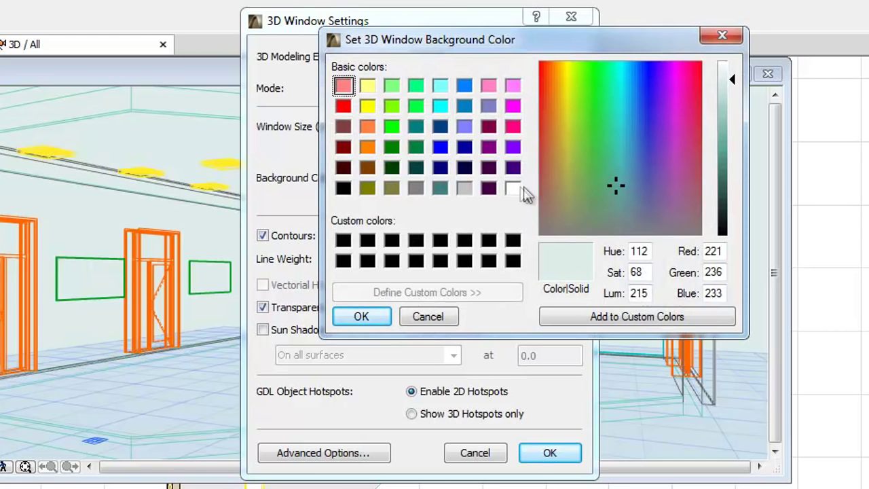
pyautogui.click(513, 188)
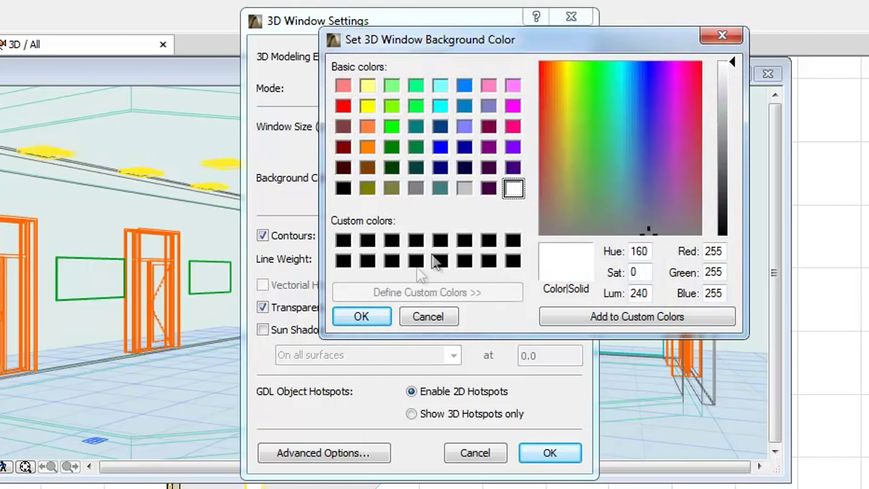
pyautogui.click(383, 315)
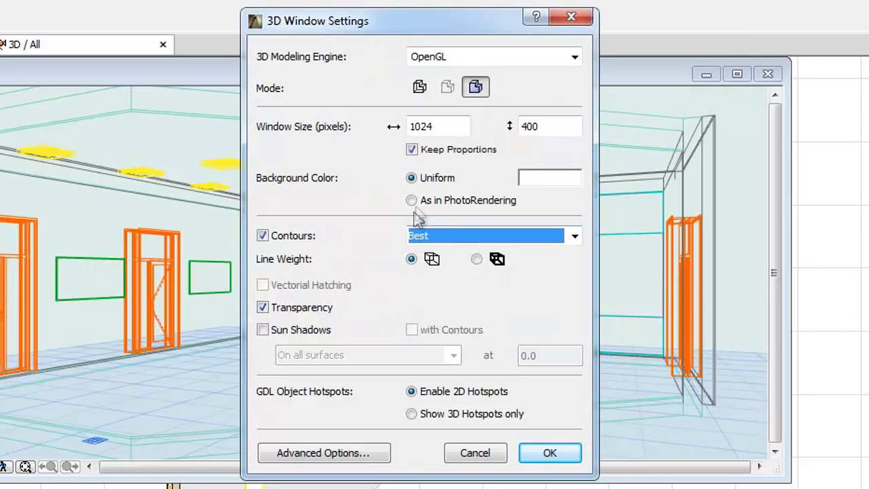
pyautogui.click(417, 205)
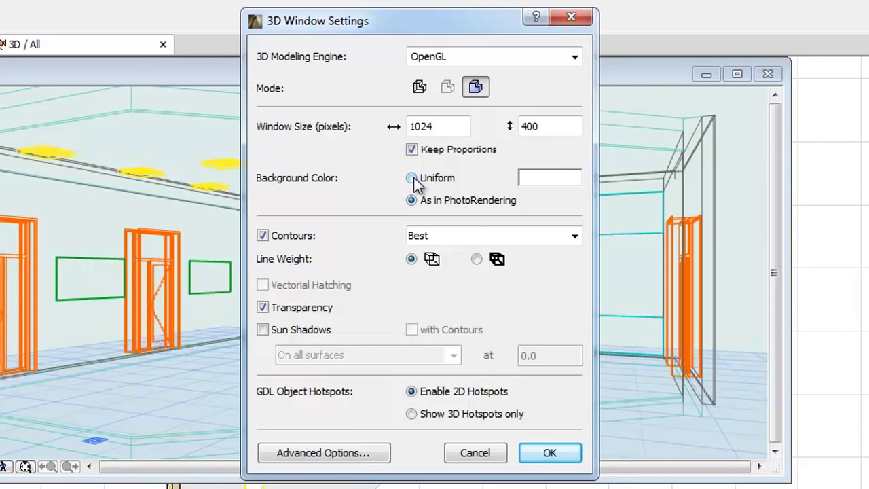
pyautogui.click(413, 178)
# - Choose Best contour quality, try the thick contour line weight and return to the thin one
pyautogui.click(552, 238)
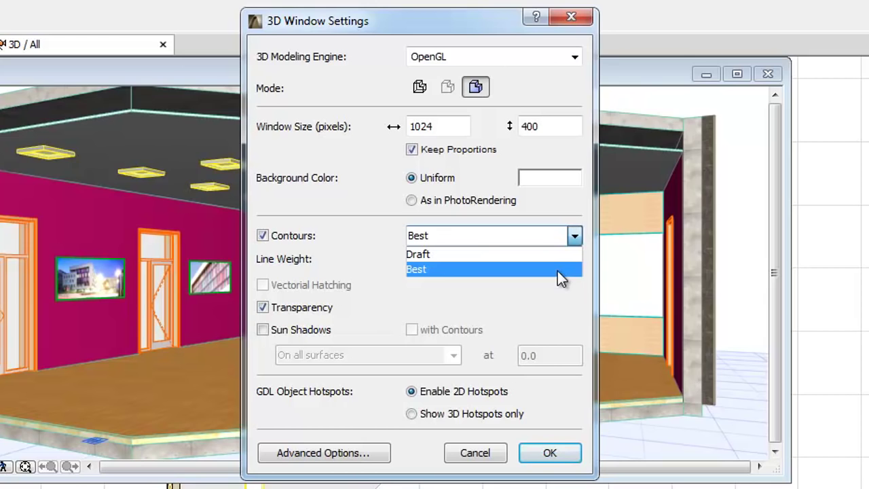
pyautogui.click(558, 271)
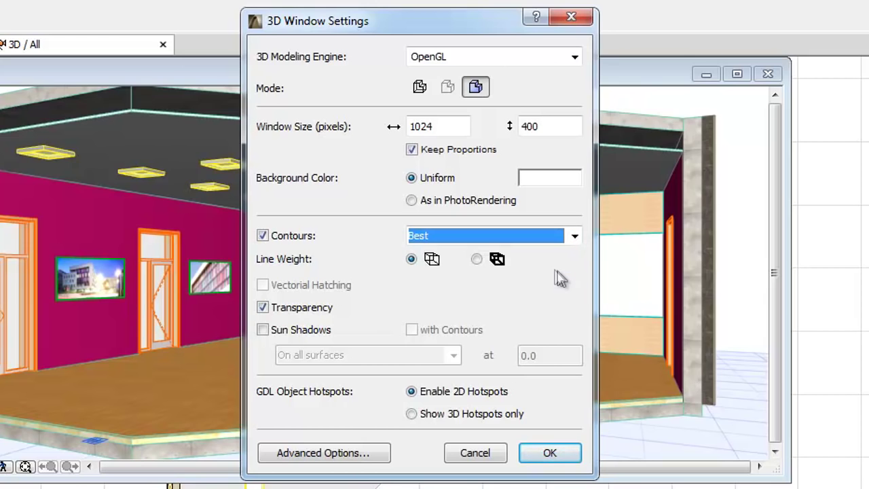
pyautogui.click(493, 260)
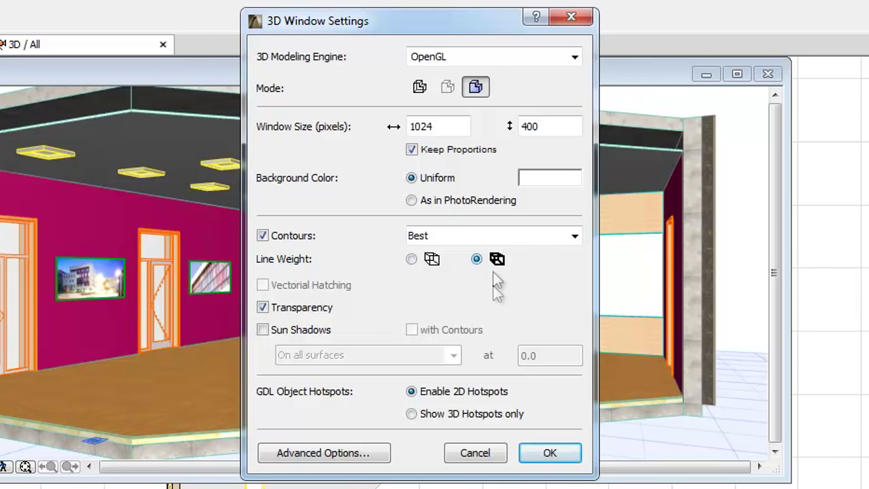
pyautogui.click(412, 259)
# - Switch to the Vectorial Engine, turn on Vectorial Hatching, apply the settings and inspect the floor up close
pyautogui.click(483, 57)
pyautogui.click(487, 75)
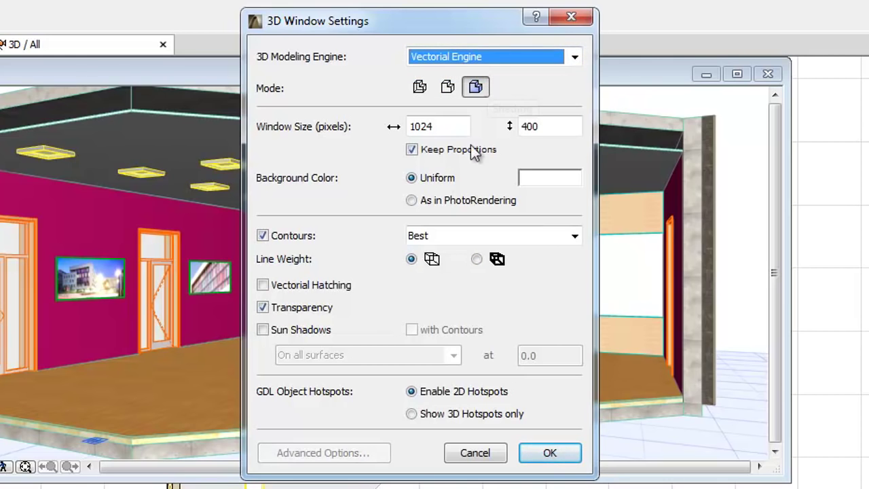
pyautogui.click(264, 286)
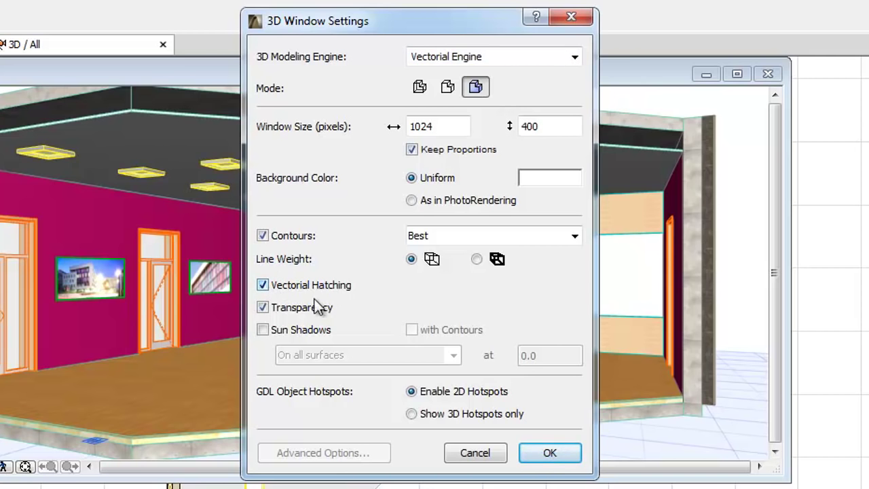
pyautogui.click(550, 454)
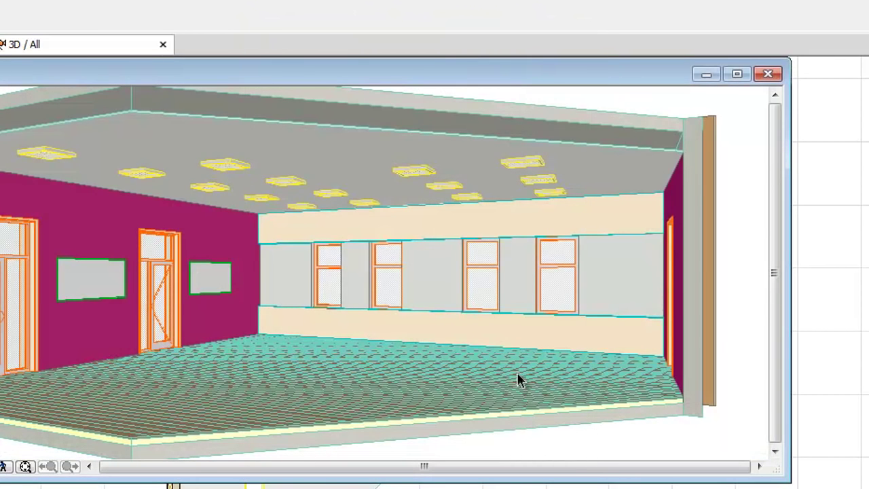
pyautogui.keyDown('shift'); pyautogui.moveTo(516, 367); pyautogui.dragTo(177, 302, button='middle'); pyautogui.keyUp('shift')
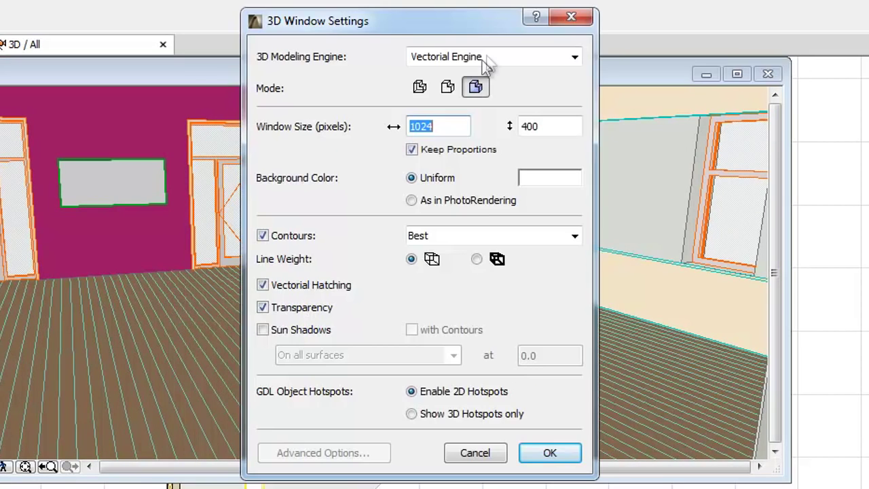
# - Set the 3D modeling engine back to OpenGL with Transparency on and apply the settings
pyautogui.click(486, 58)
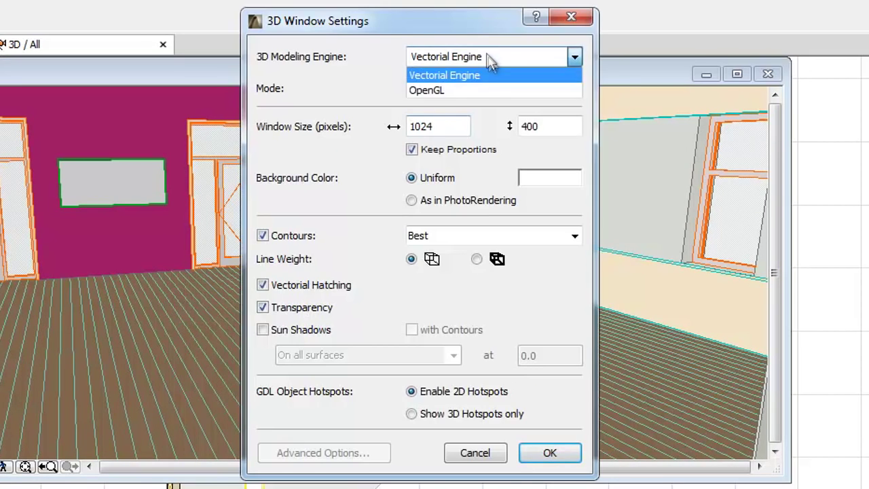
pyautogui.click(489, 88)
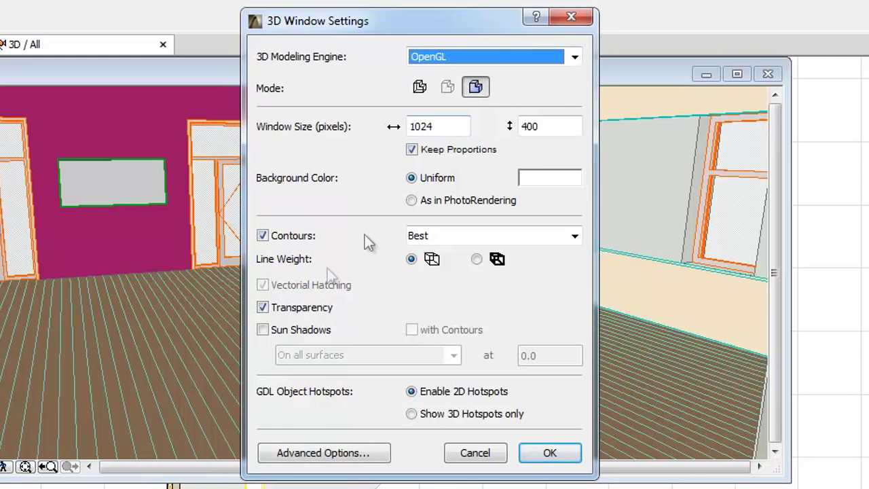
pyautogui.click(281, 311)
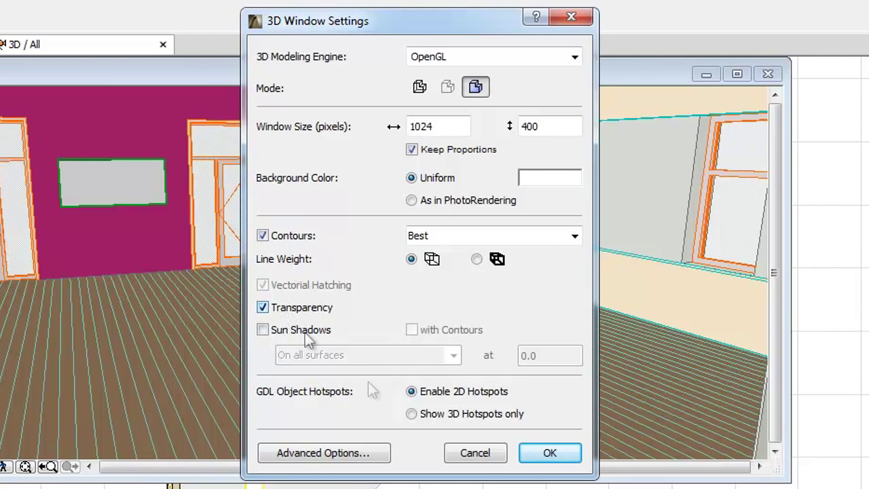
pyautogui.click(526, 452)
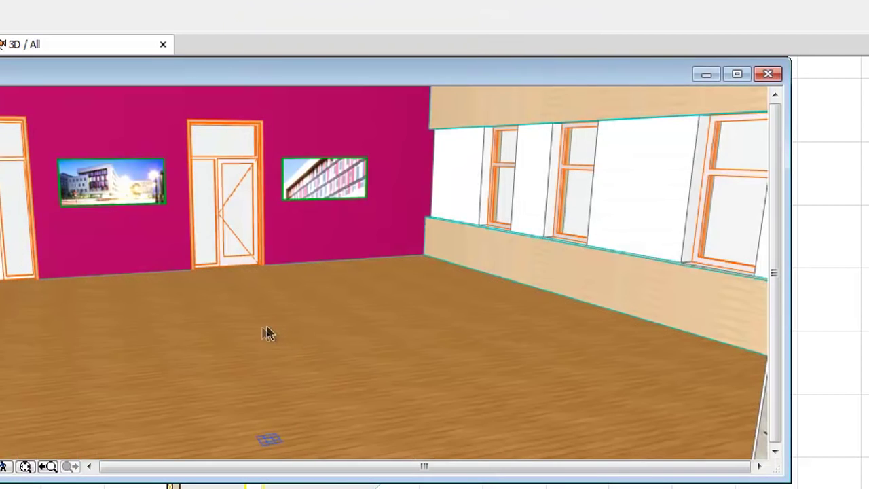
# - Turn on Sun Shadows for the 3D window and apply the settings
pyautogui.keyDown('shift'); pyautogui.moveTo(14, 306); pyautogui.dragTo(419, 396, button='middle'); pyautogui.keyUp('shift')
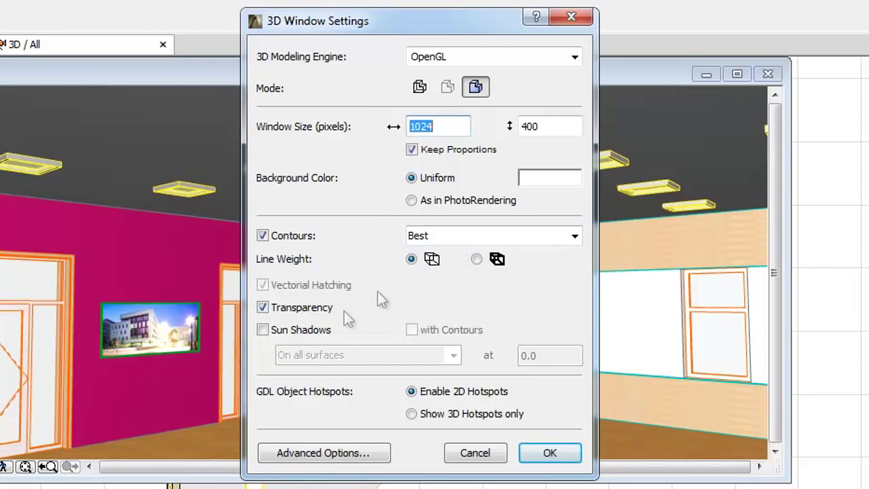
pyautogui.click(262, 330)
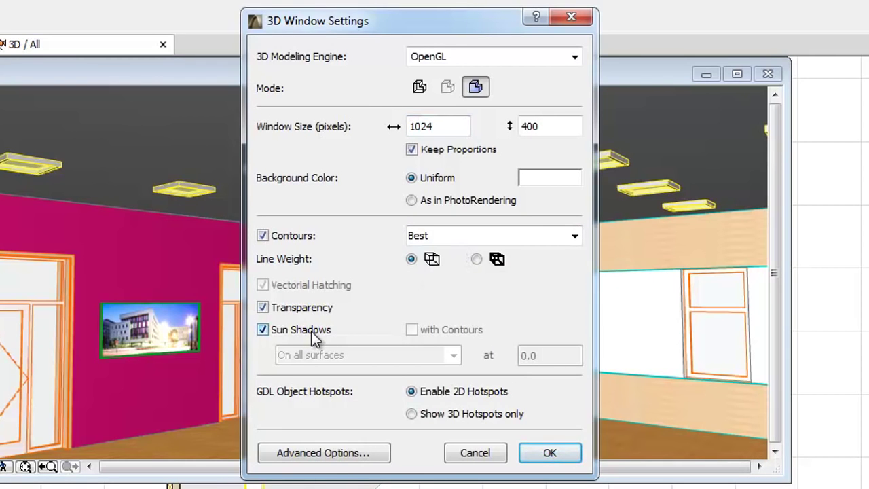
pyautogui.click(549, 452)
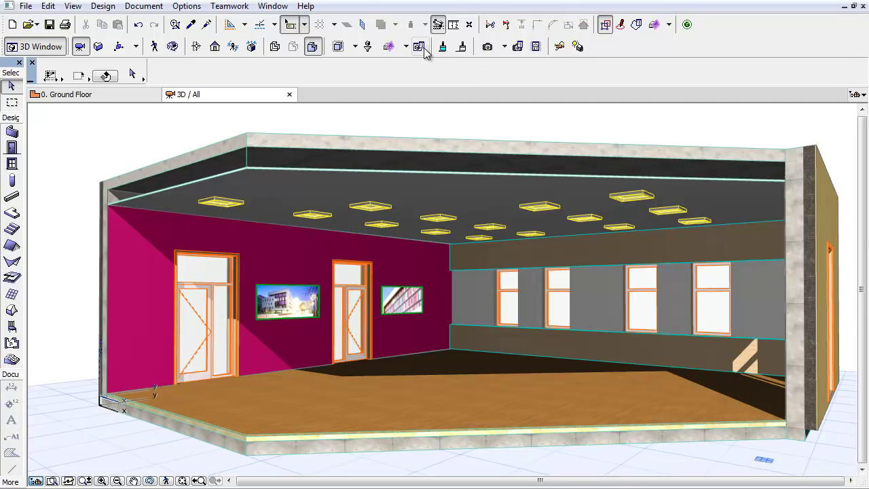
# - Switch the 3D modeling engine to the Vectorial Engine and enable contours for the sun shadows
pyautogui.click(420, 47)
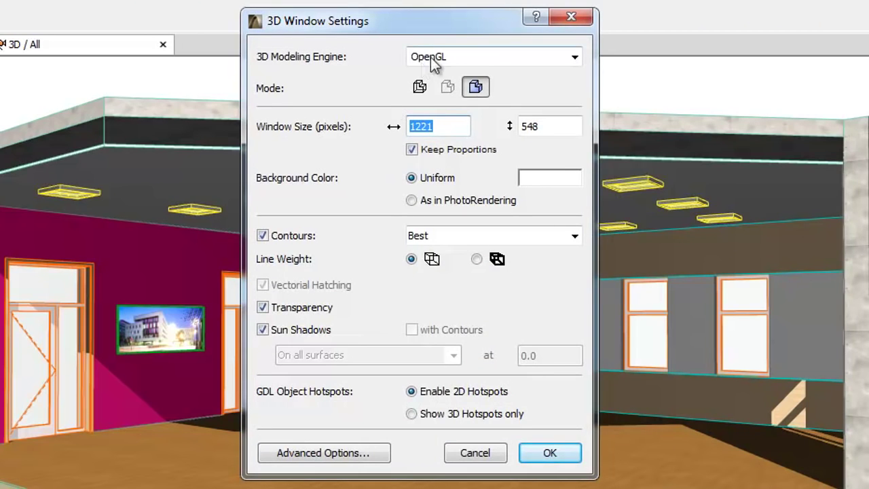
pyautogui.click(585, 106)
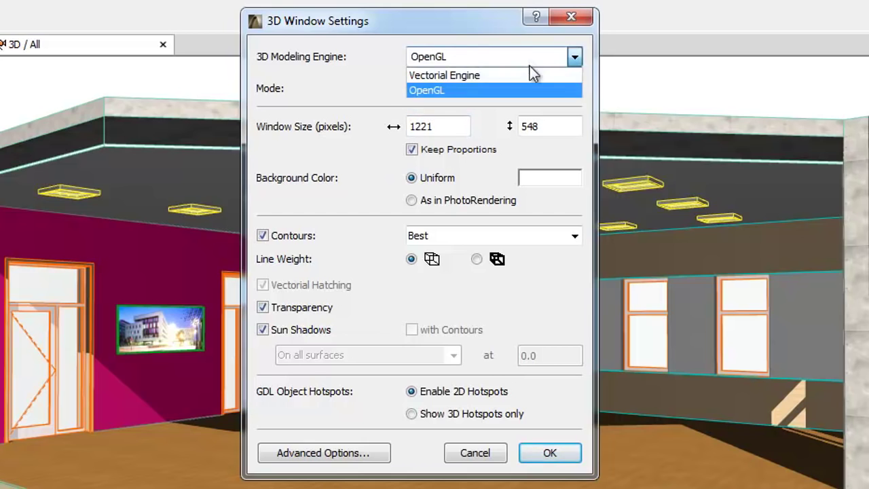
pyautogui.click(531, 73)
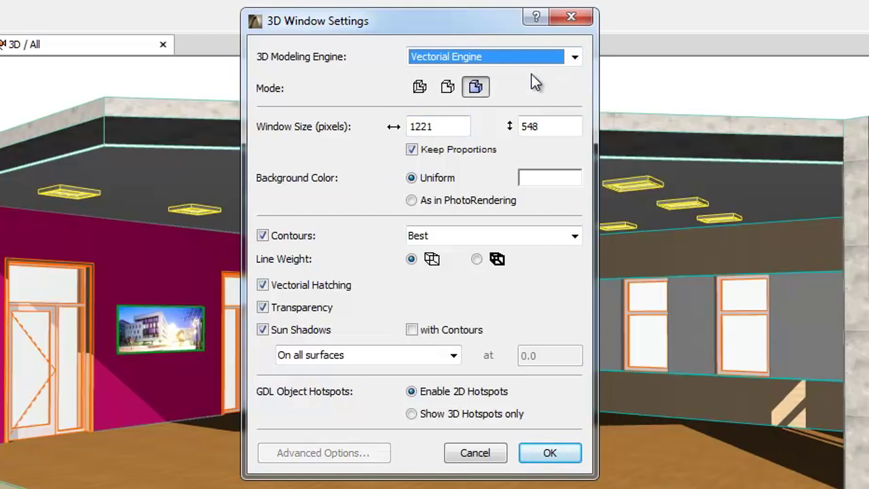
pyautogui.click(412, 330)
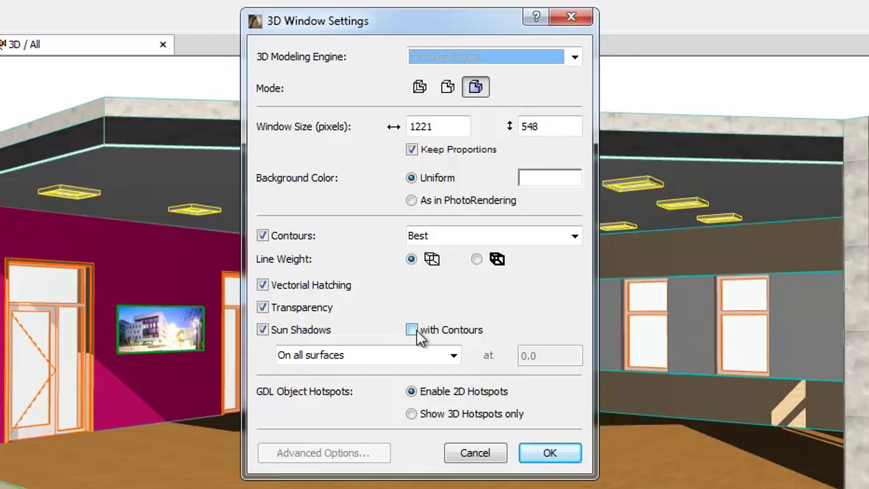
# - Try limiting sun shadows to a single level, try Show 3D Hotspots only, and return the GDL object hotspots to Enable 2D Hotspots
pyautogui.click(453, 356)
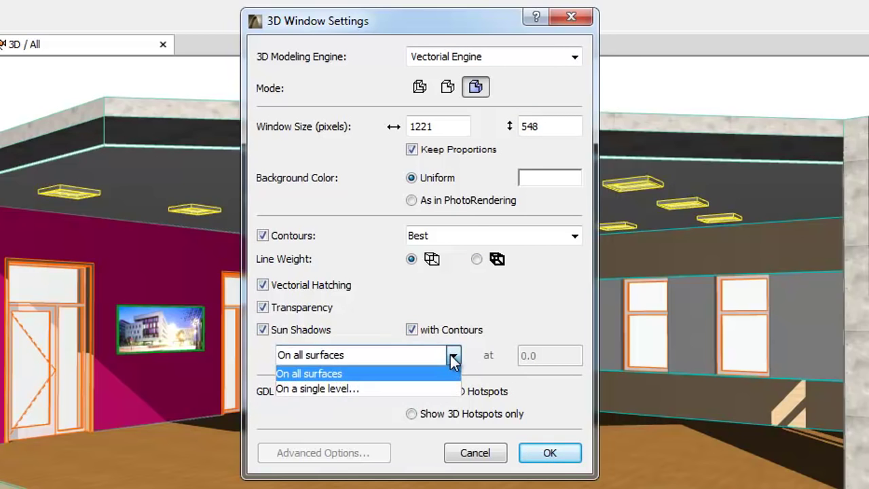
pyautogui.click(437, 392)
pyautogui.click(541, 354)
pyautogui.moveTo(541, 354); pyautogui.dragTo(523, 355)
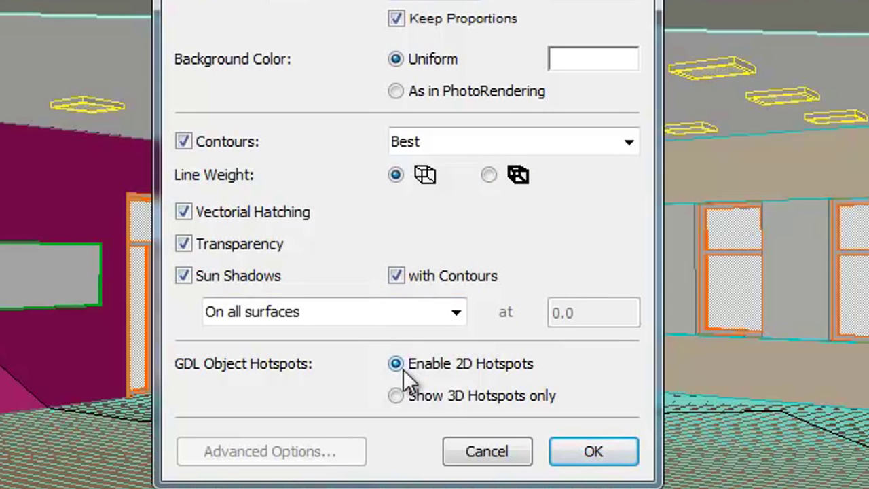
pyautogui.click(396, 396)
pyautogui.click(399, 366)
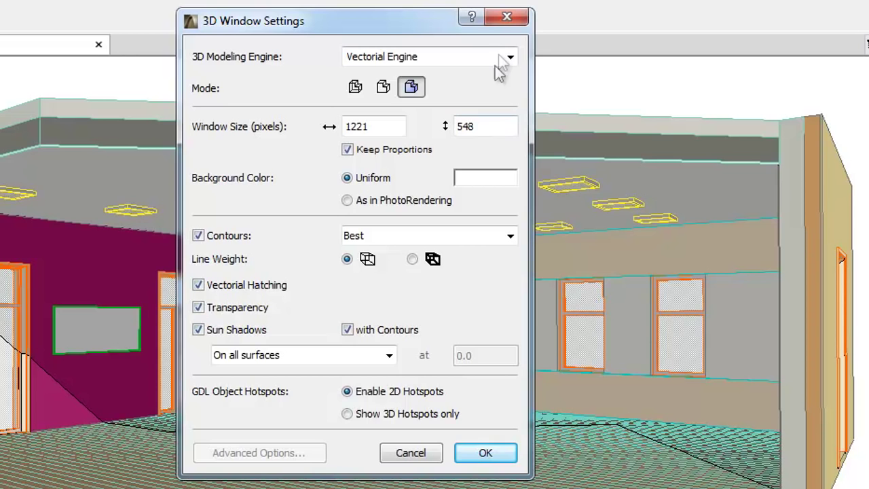
# - Set the 3D modeling engine to OpenGL and open its advanced options
pyautogui.click(508, 57)
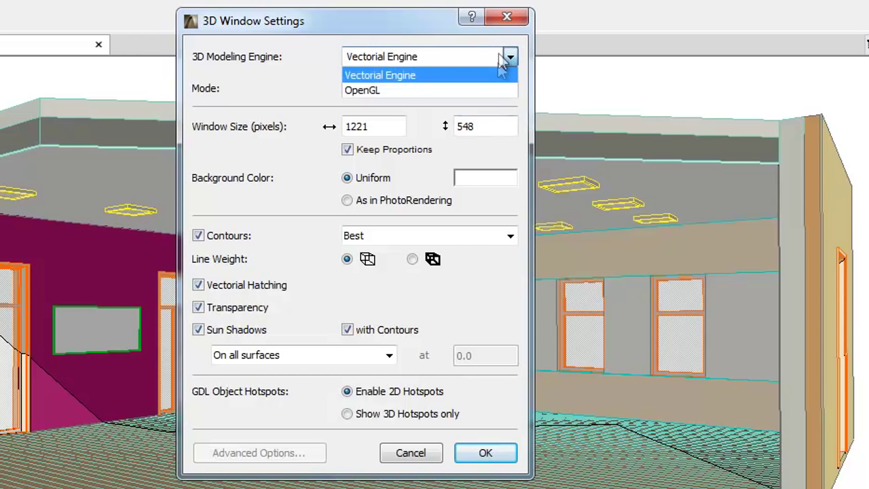
pyautogui.click(499, 90)
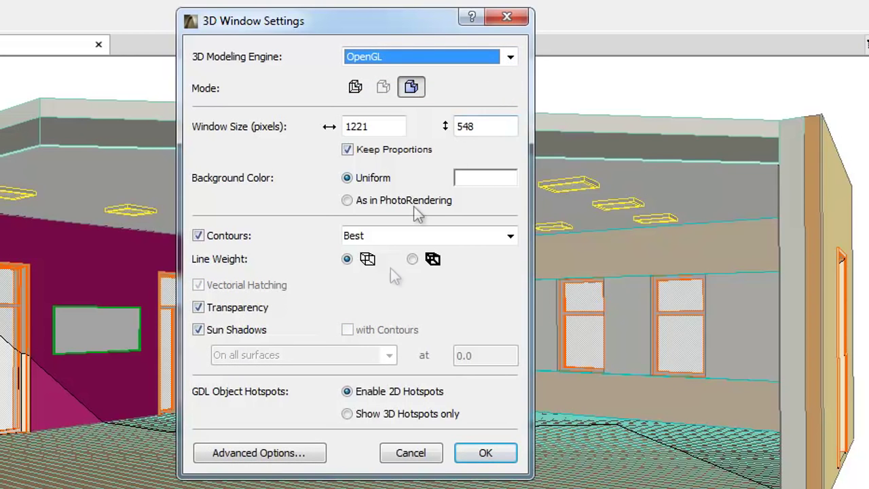
pyautogui.click(322, 455)
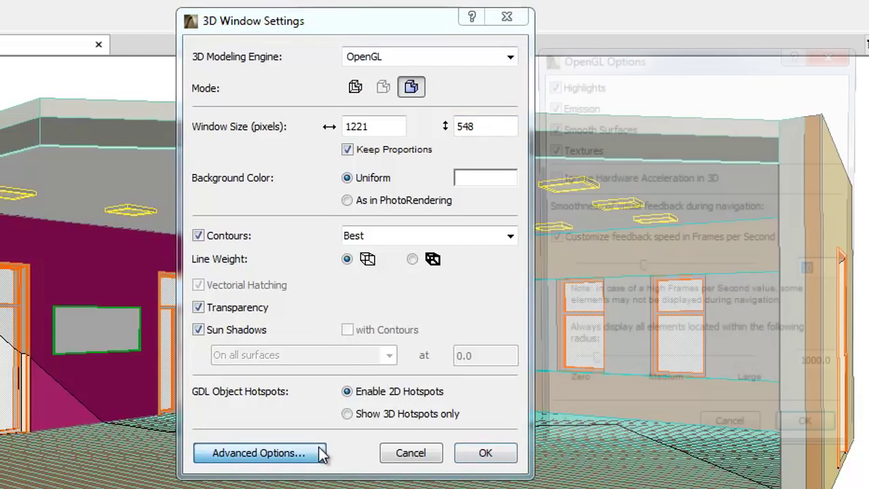